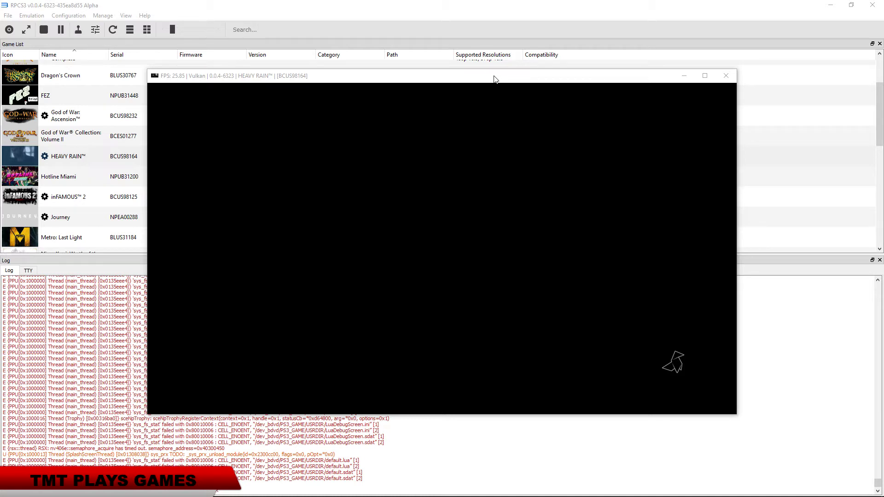
Stop Heavy Rain and set its custom GPU config: OpenGL, Strict Rendering off, 128x128 threshold.
{"action": "left_click", "coordinate": [726, 75]}
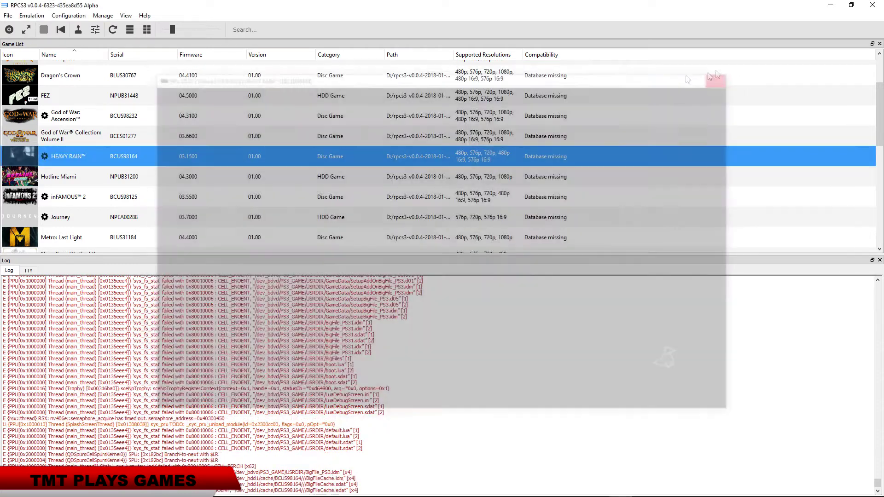
{"action": "right_click", "coordinate": [59, 162]}
{"action": "left_click", "coordinate": [90, 167]}
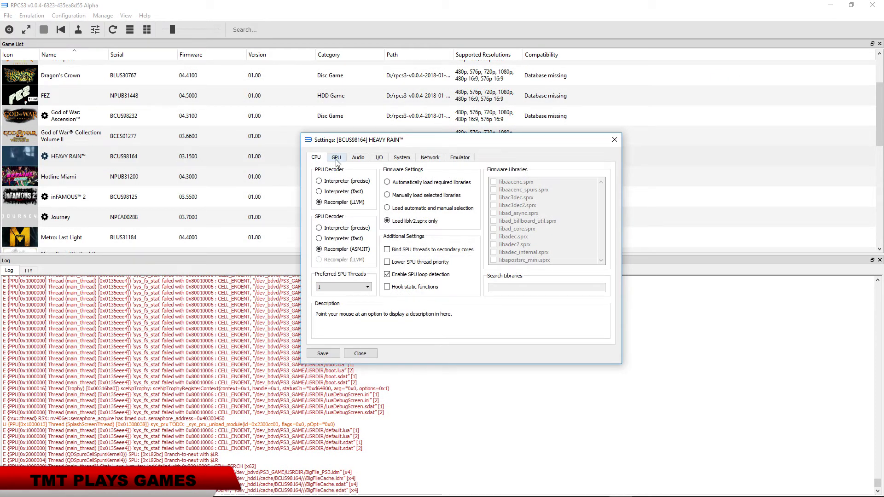
{"action": "left_click", "coordinate": [336, 158]}
{"action": "left_click", "coordinate": [365, 182]}
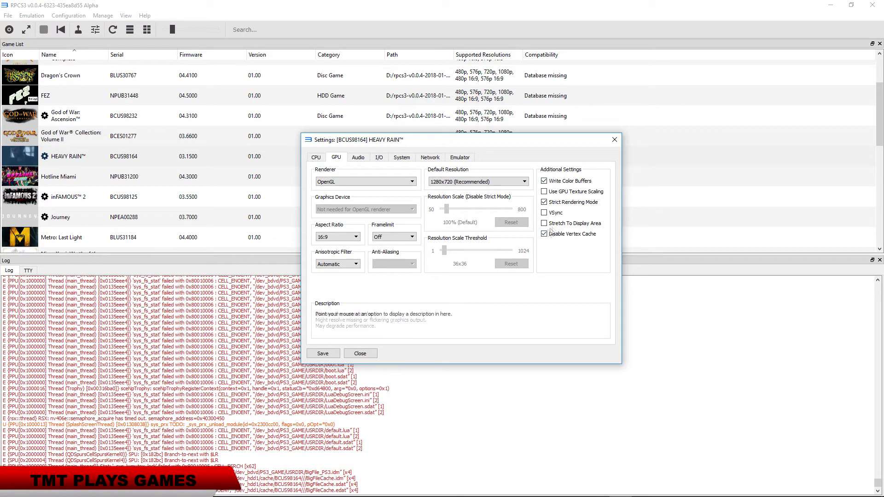
{"action": "left_click", "coordinate": [555, 203]}
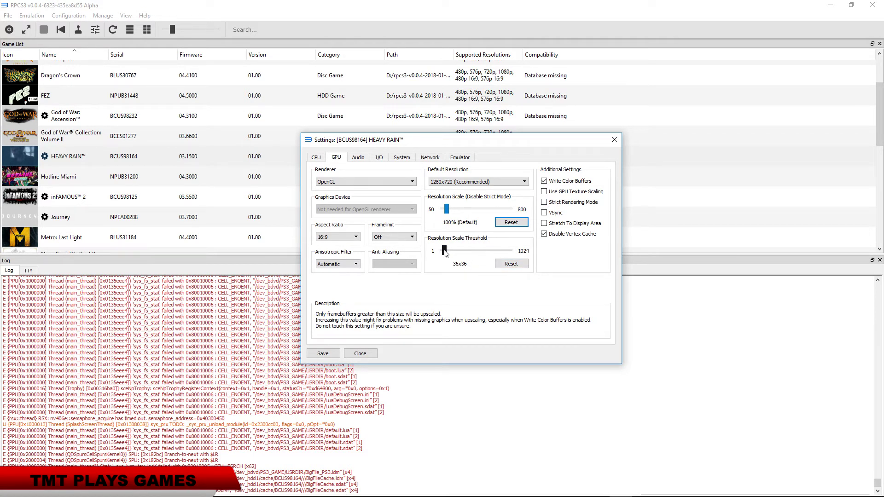
{"action": "left_click_drag", "start_coordinate": [445, 251], "coordinate": [452, 255]}
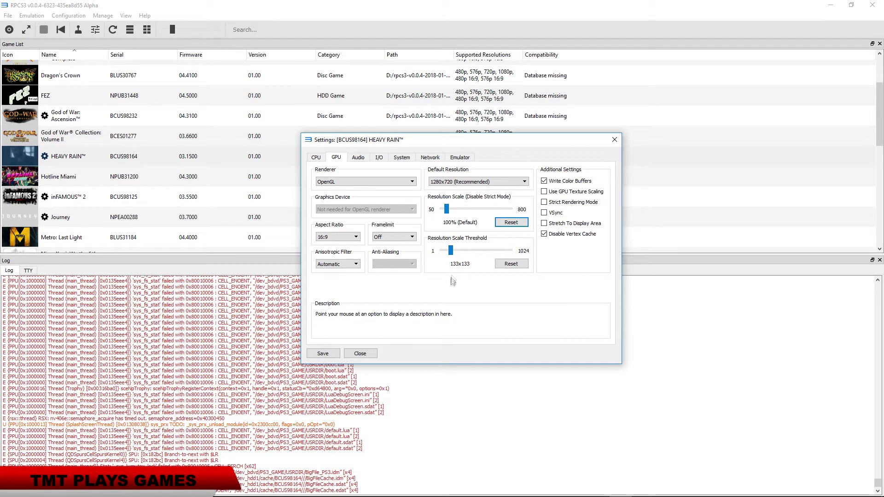
{"action": "key", "text": "Left"}
{"action": "key", "text": "Left"}
{"action": "key", "text": "Left"}
Set SPU decoder to Interpreter (precise) and PPU decoder to Interpreter (fast), then save.
{"action": "left_click", "coordinate": [315, 158]}
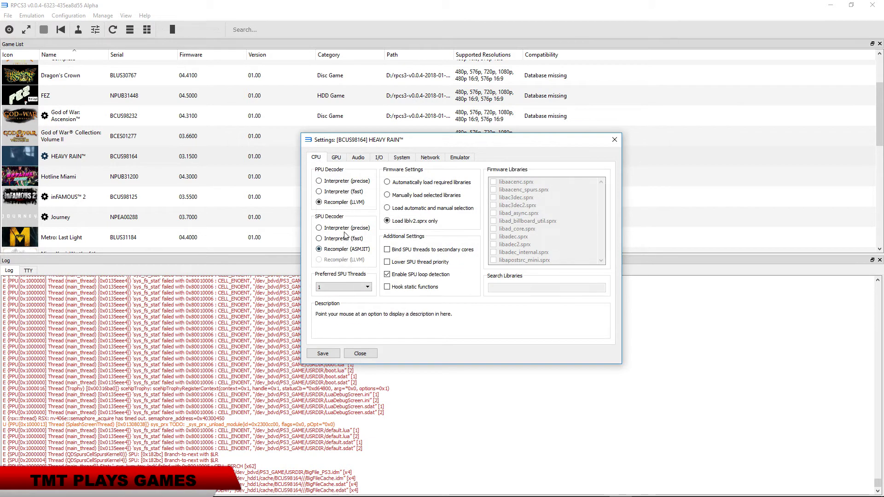
{"action": "left_click", "coordinate": [318, 228]}
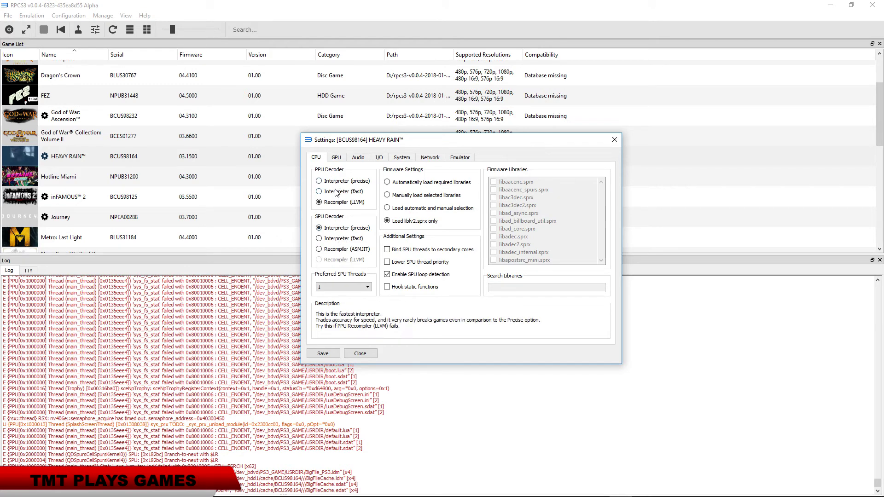
{"action": "mouse_move", "coordinate": [345, 181]}
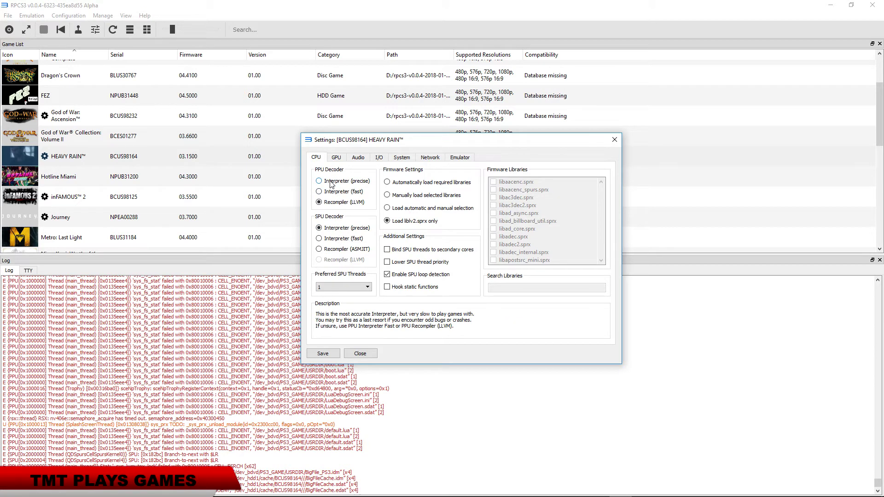
{"action": "left_click", "coordinate": [330, 192]}
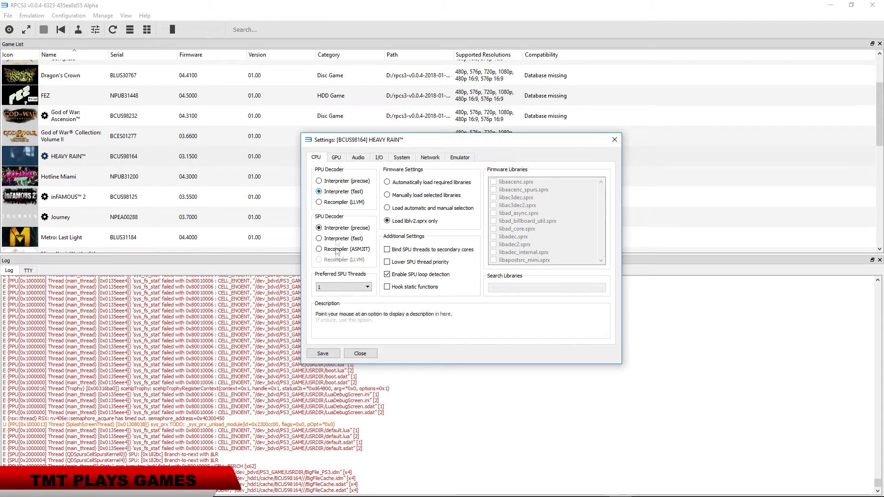
{"action": "left_click", "coordinate": [323, 354]}
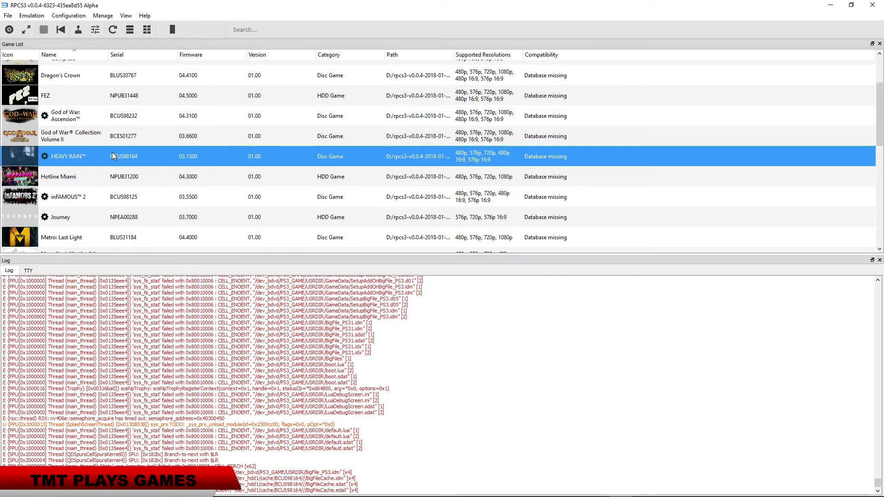
Reopen Heavy Rain's custom config, set preferred SPU threads to Auto, and save.
{"action": "right_click", "coordinate": [112, 152]}
{"action": "left_click", "coordinate": [140, 158]}
{"action": "left_click", "coordinate": [340, 287]}
{"action": "left_click", "coordinate": [321, 354]}
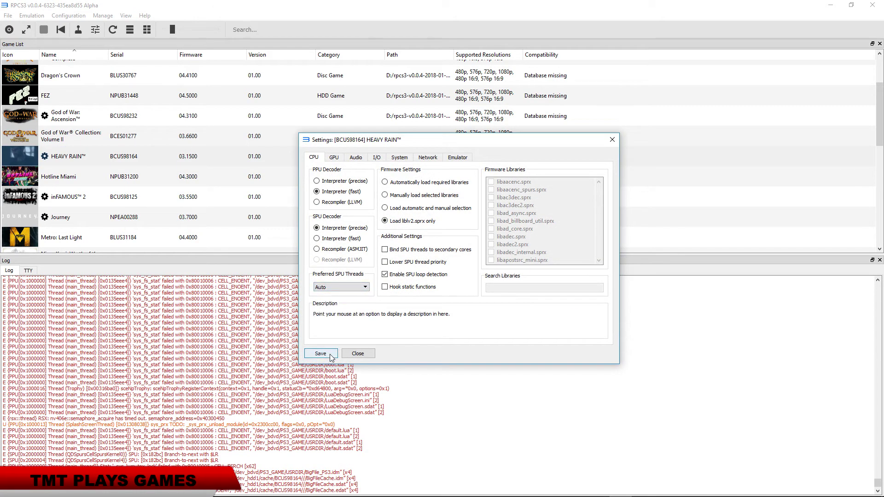
{"action": "left_click", "coordinate": [322, 354]}
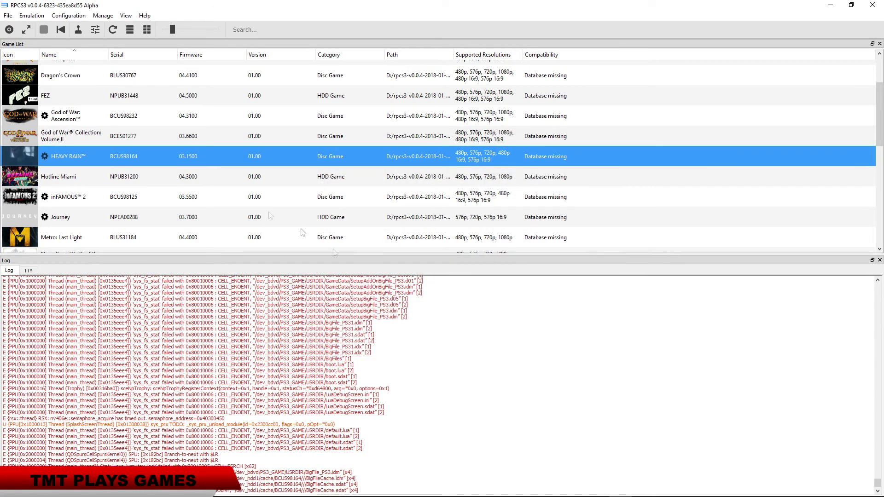
Boot Heavy Rain from the game list so it runs in an OpenGL window.
{"action": "double_click", "coordinate": [106, 160]}
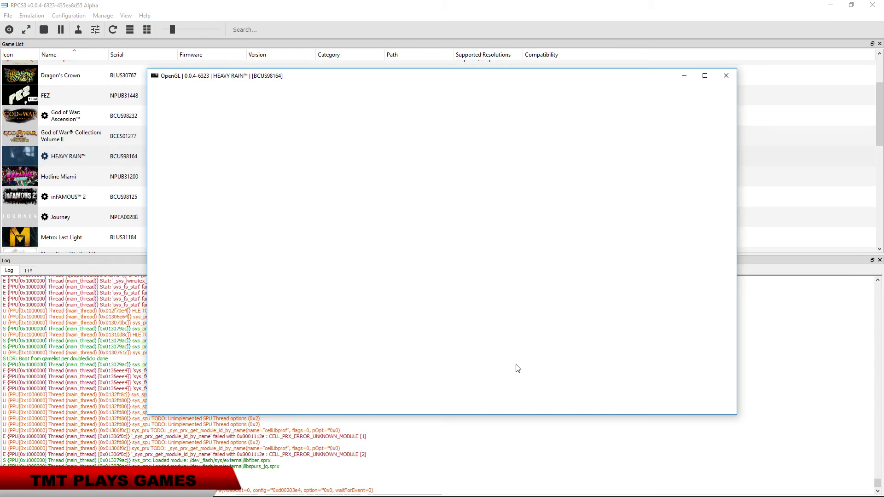